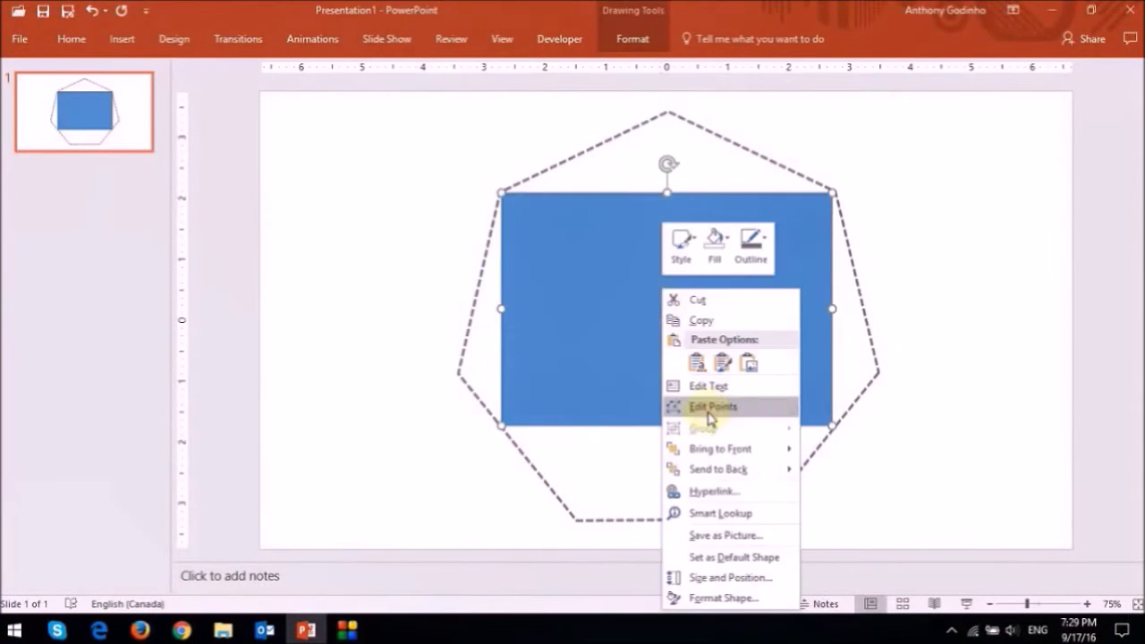
Add points mid top and mid left edge, pulling them to the heptagon's apex and left vertex.
{"action": "left_click", "coordinate": [709, 407]}
{"action": "right_click", "coordinate": [662, 193]}
{"action": "left_click", "coordinate": [690, 199]}
{"action": "left_click_drag", "start_coordinate": [662, 193], "coordinate": [669, 114]}
{"action": "right_click", "coordinate": [501, 306]}
{"action": "left_click", "coordinate": [529, 312]}
{"action": "left_click_drag", "start_coordinate": [499, 305], "coordinate": [459, 371]}
Move both bottom corners onto the heptagon's lower vertices and add a right-edge point at its right vertex.
{"action": "left_click_drag", "start_coordinate": [501, 424], "coordinate": [575, 517]}
{"action": "left_click_drag", "start_coordinate": [832, 425], "coordinate": [761, 517]}
{"action": "left_click", "coordinate": [576, 516]}
{"action": "right_click", "coordinate": [796, 355]}
{"action": "left_click", "coordinate": [802, 371]}
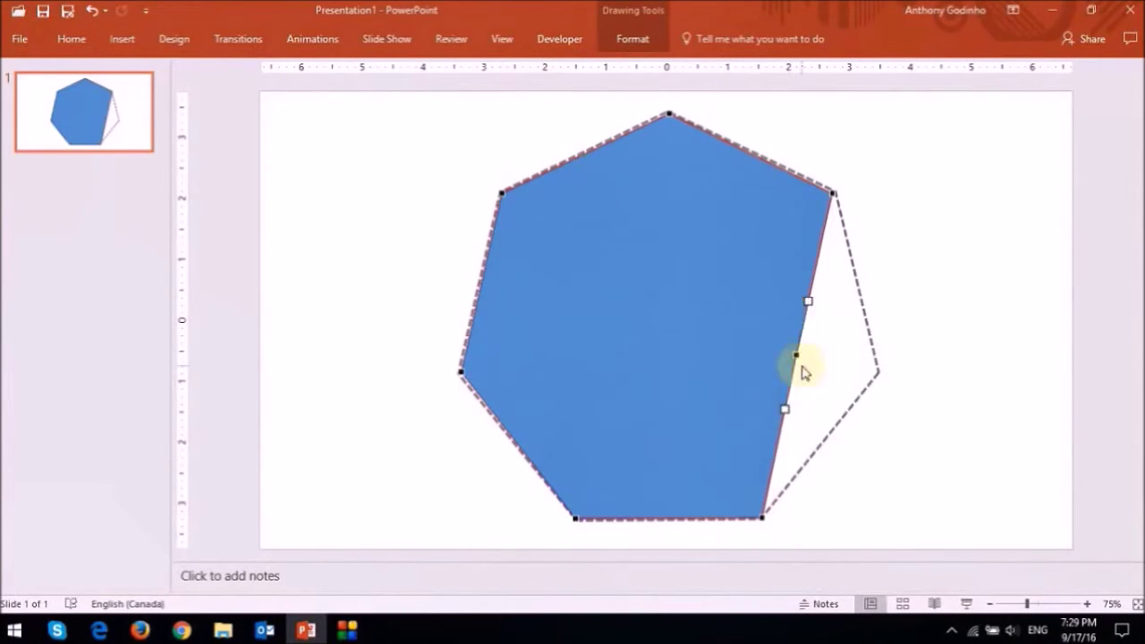
{"action": "left_click_drag", "start_coordinate": [802, 371], "coordinate": [878, 370]}
{"action": "left_click", "coordinate": [948, 409]}
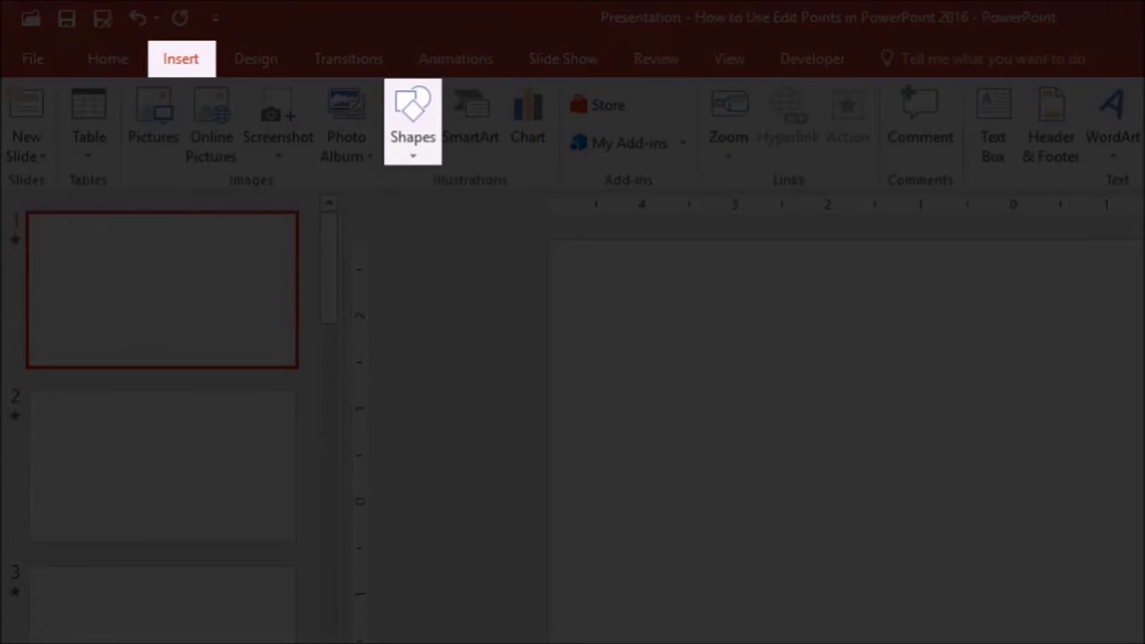
Open the Shapes gallery to draw a rectangle over the dashed trapezoid outline.
{"action": "left_click", "coordinate": [412, 120]}
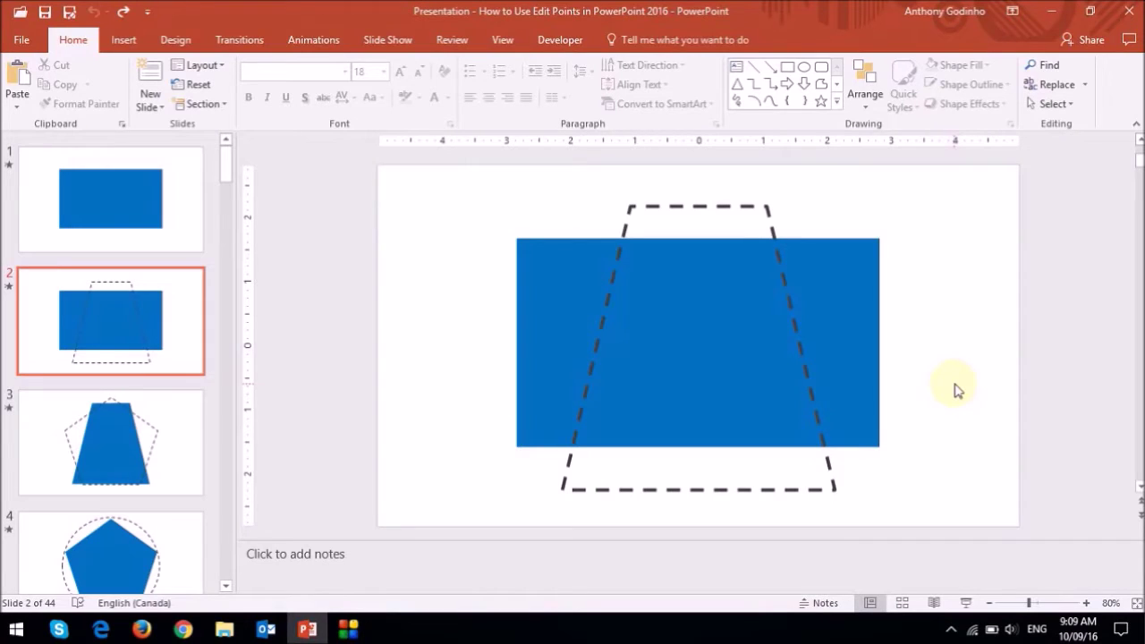
With Edit Points, drag the rectangle's four corners onto the dashed trapezoid's four vertices.
{"action": "left_click", "coordinate": [684, 356]}
{"action": "right_click", "coordinate": [683, 356]}
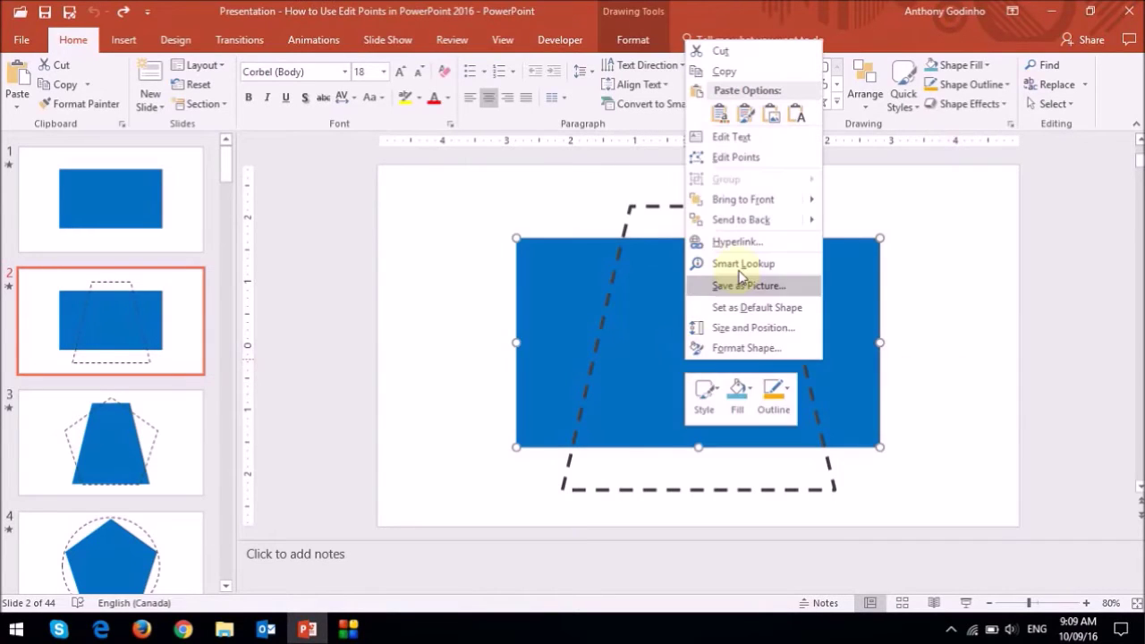
{"action": "left_click", "coordinate": [760, 157]}
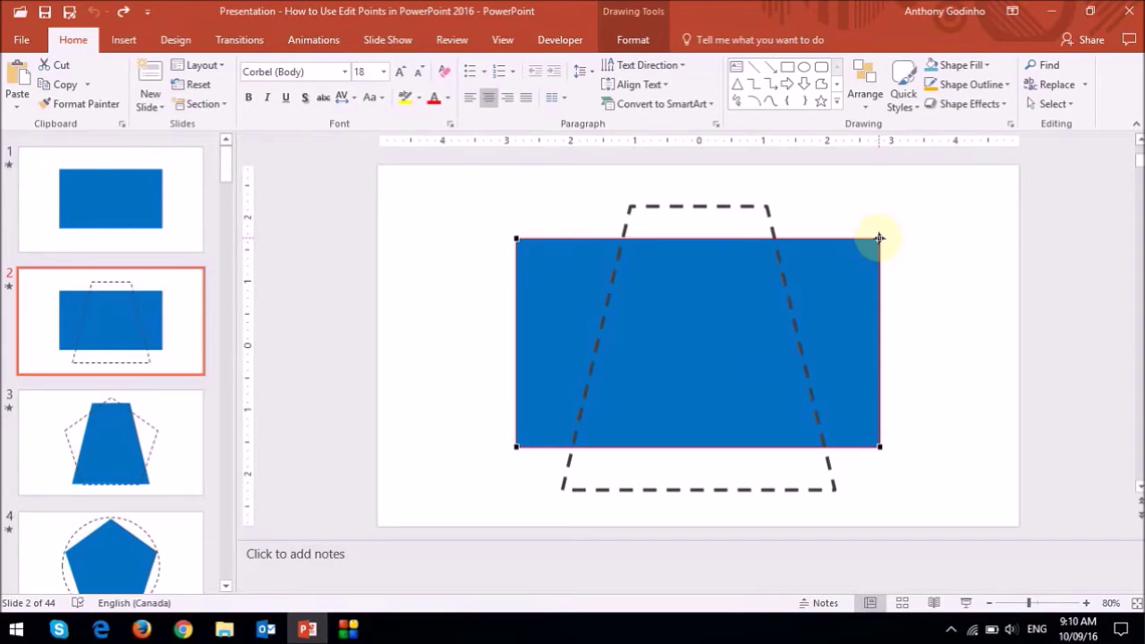
{"action": "left_click_drag", "start_coordinate": [880, 238], "coordinate": [764, 205]}
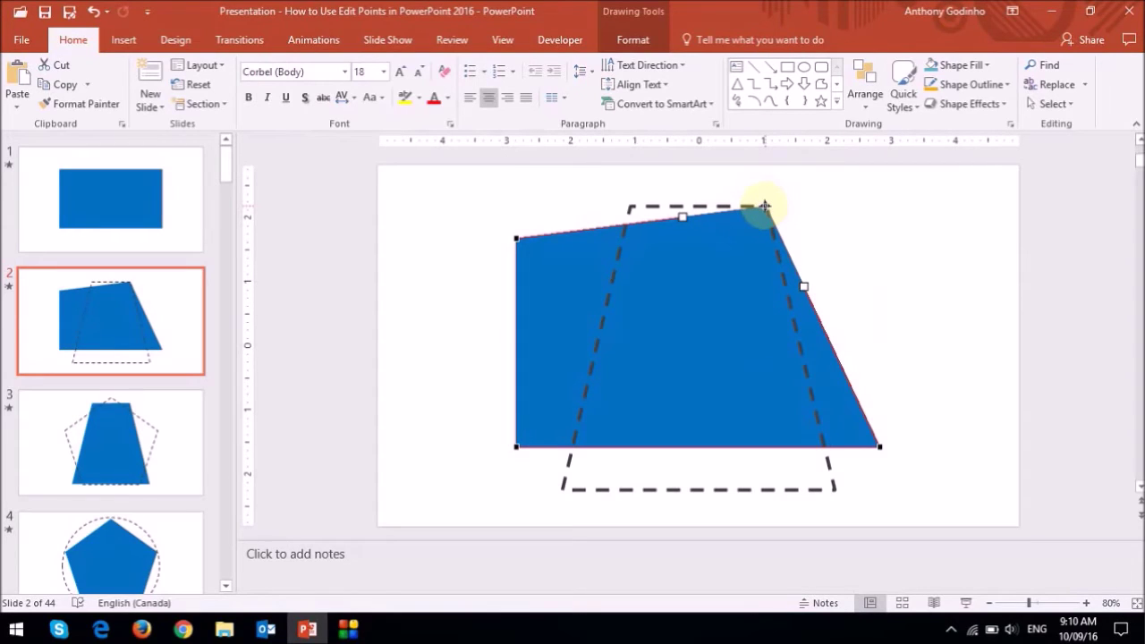
{"action": "left_click_drag", "start_coordinate": [516, 238], "coordinate": [631, 208]}
{"action": "left_click_drag", "start_coordinate": [517, 446], "coordinate": [563, 488]}
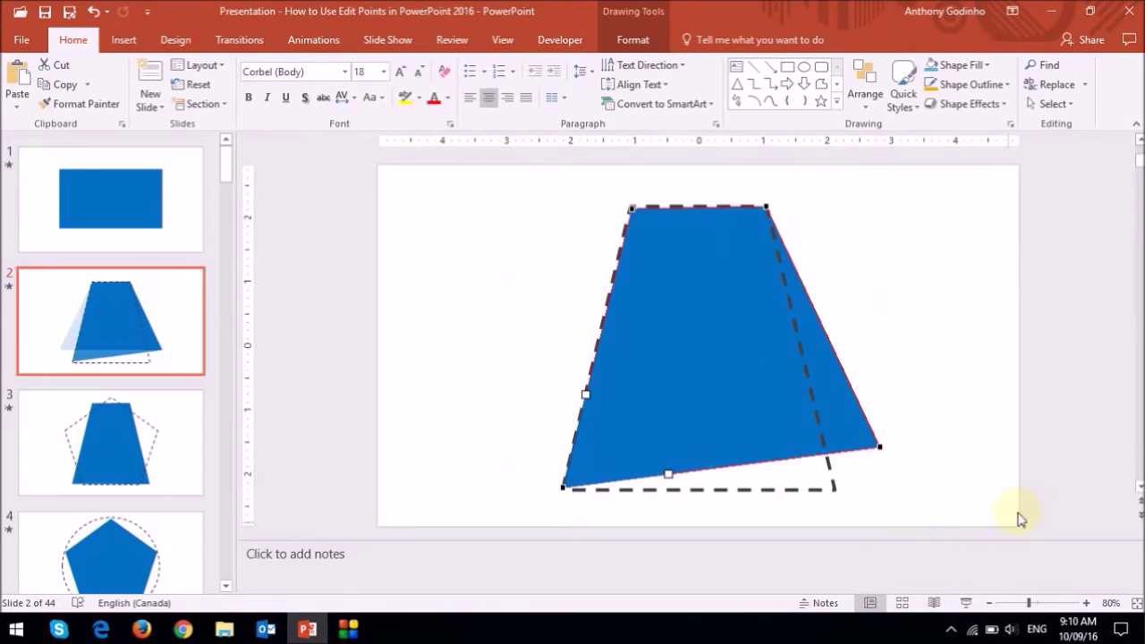
{"action": "left_click_drag", "start_coordinate": [881, 443], "coordinate": [833, 489]}
{"action": "left_click", "coordinate": [926, 410]}
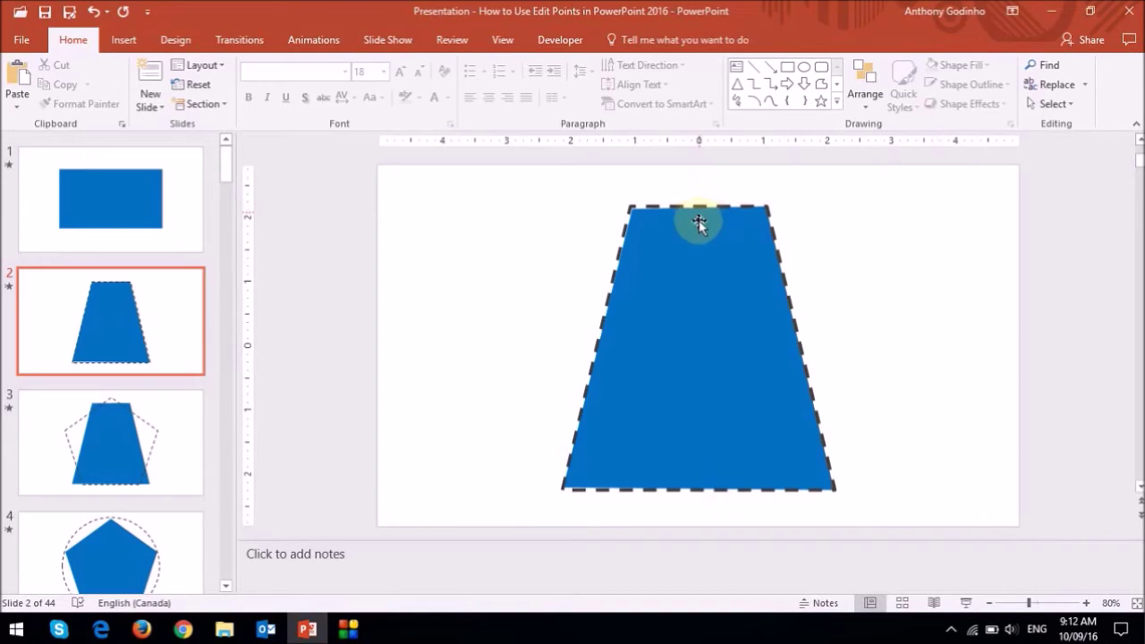
Make the trapezoid's top edge a Curved Segment so it arches into a dome.
{"action": "right_click", "coordinate": [699, 229]}
{"action": "left_click", "coordinate": [754, 347]}
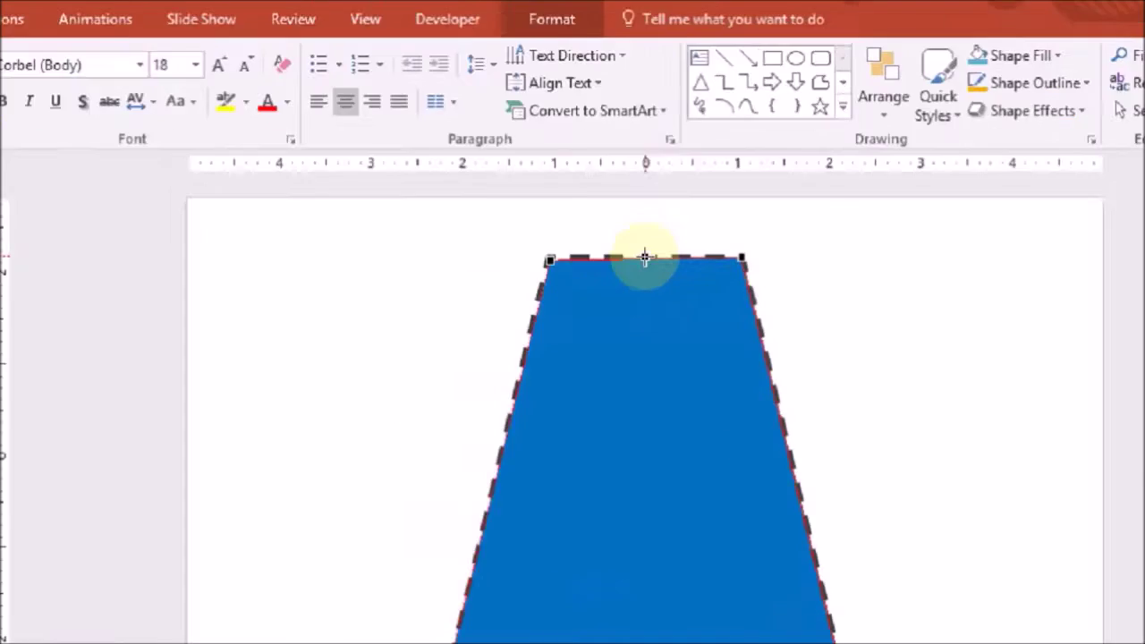
{"action": "key", "text": "alt"}
{"action": "key", "text": "alt"}
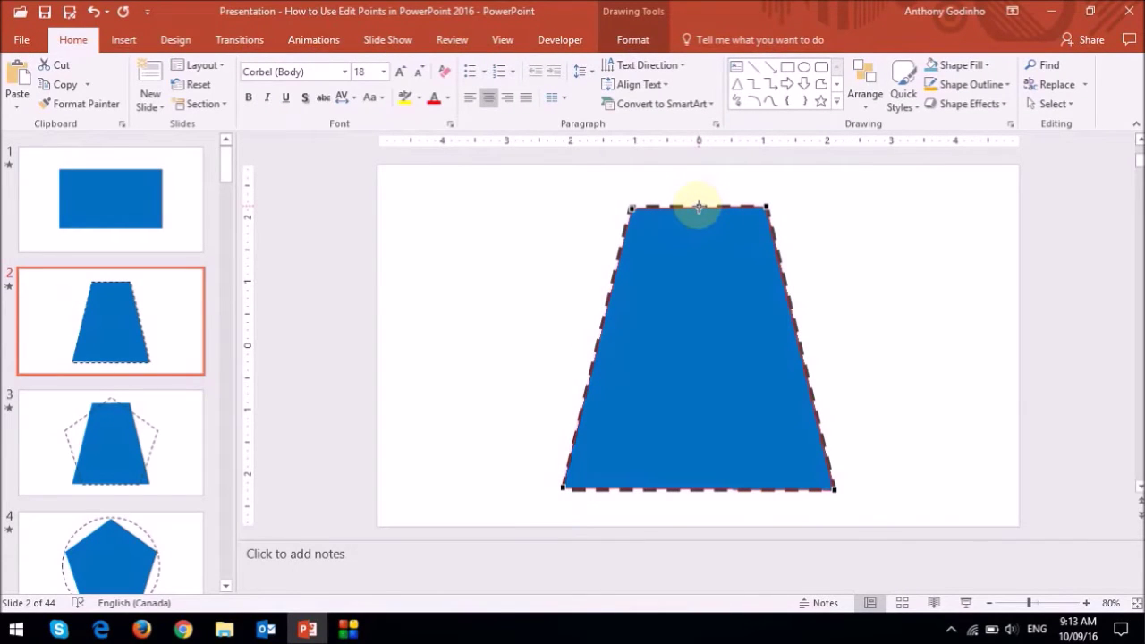
{"action": "right_click", "coordinate": [699, 208]}
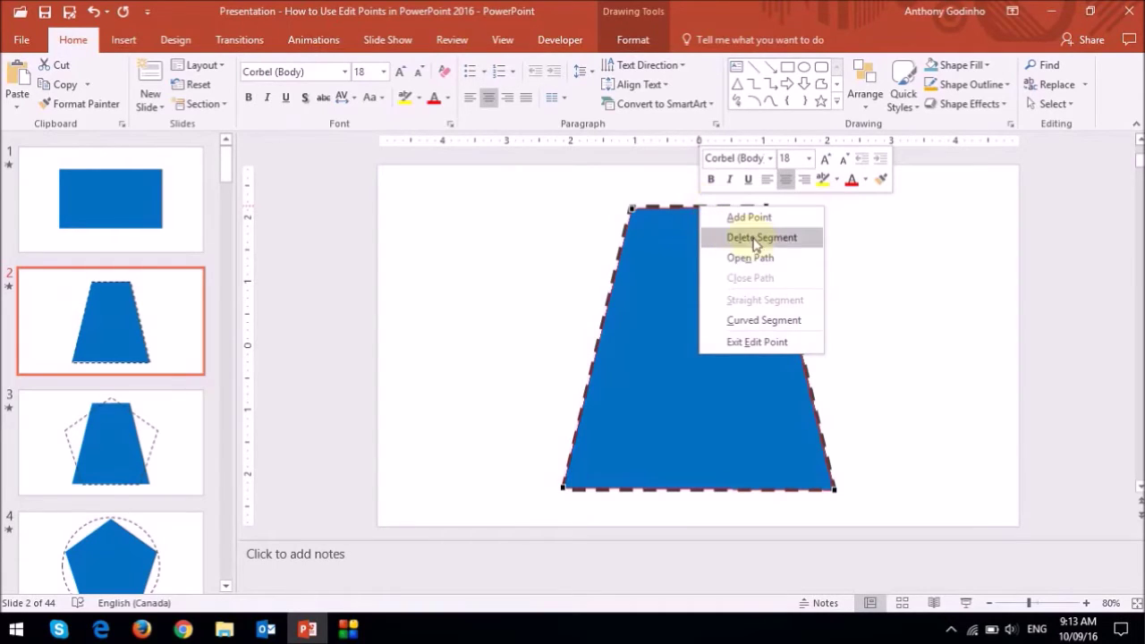
{"action": "left_click", "coordinate": [788, 320]}
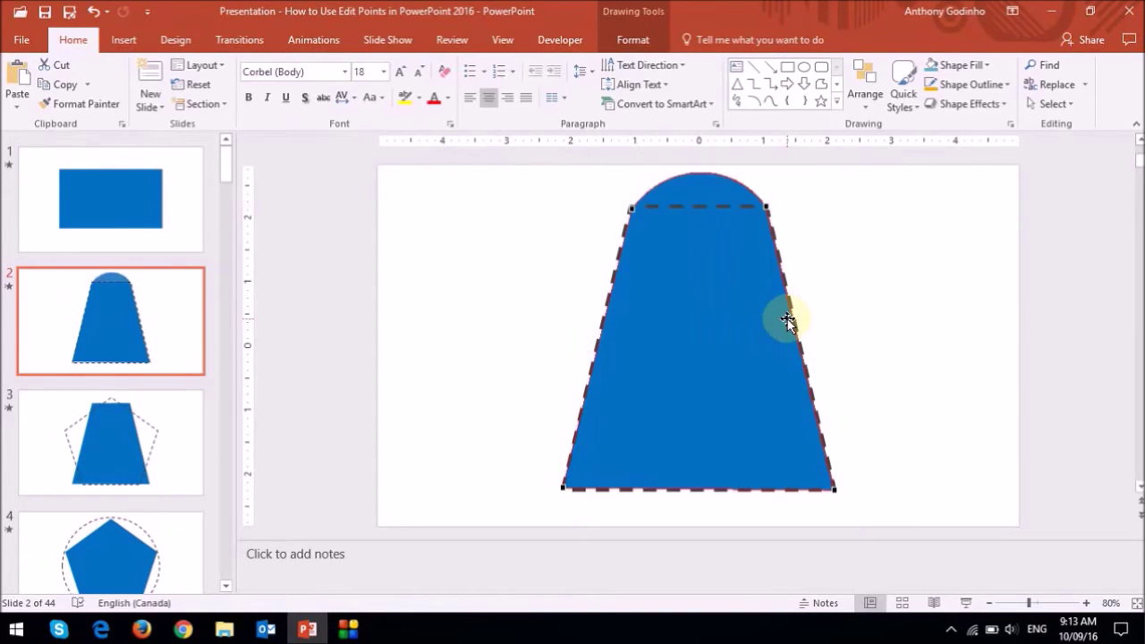
{"action": "left_click", "coordinate": [927, 320]}
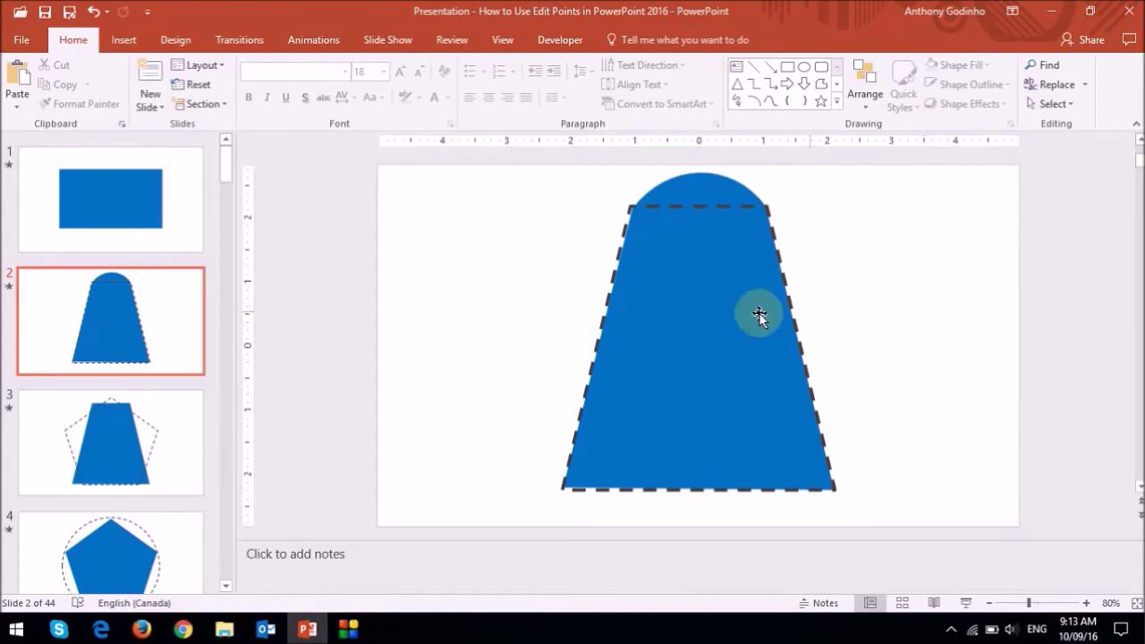
Curve the left edge, make it straight again, and move to slide 3.
{"action": "right_click", "coordinate": [601, 338]}
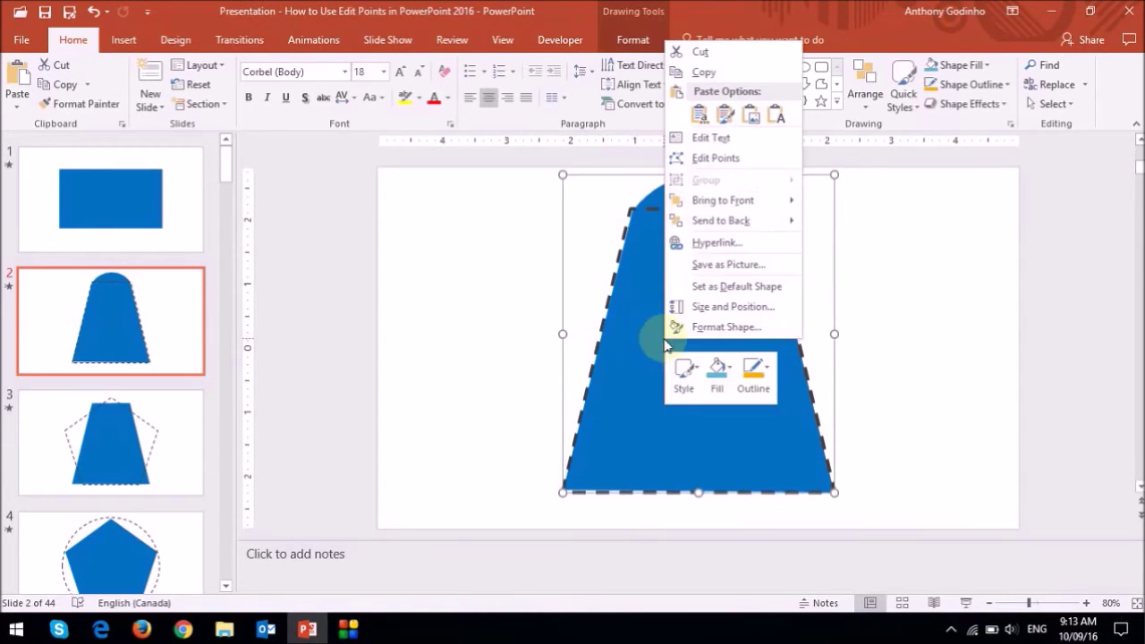
{"action": "left_click", "coordinate": [711, 159]}
{"action": "right_click", "coordinate": [601, 338]}
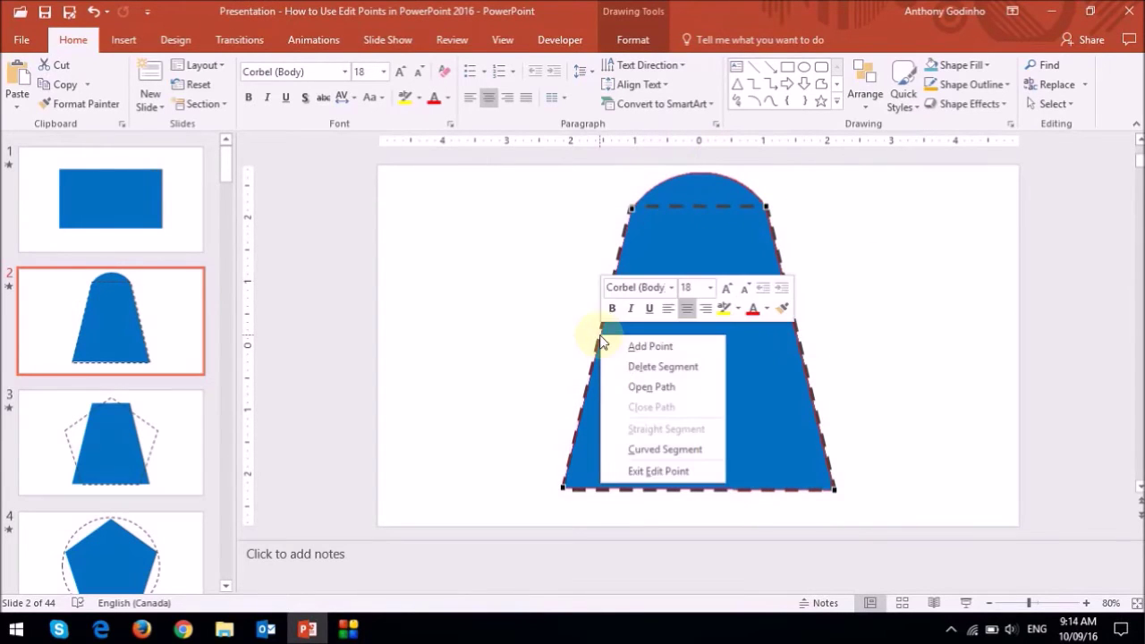
{"action": "left_click", "coordinate": [664, 449]}
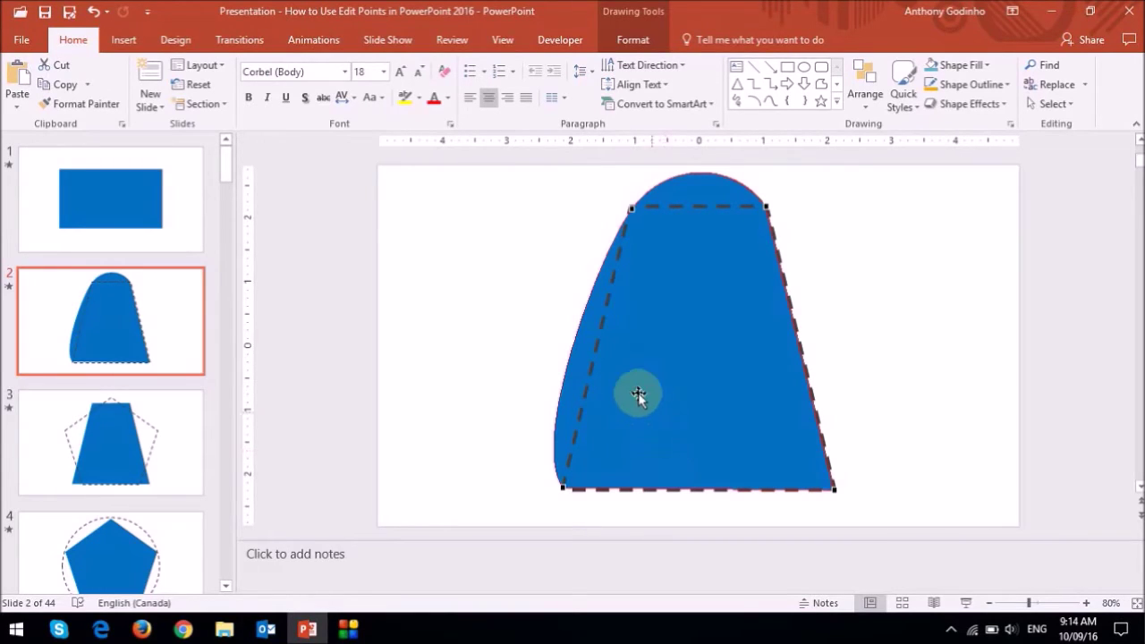
{"action": "right_click", "coordinate": [576, 341]}
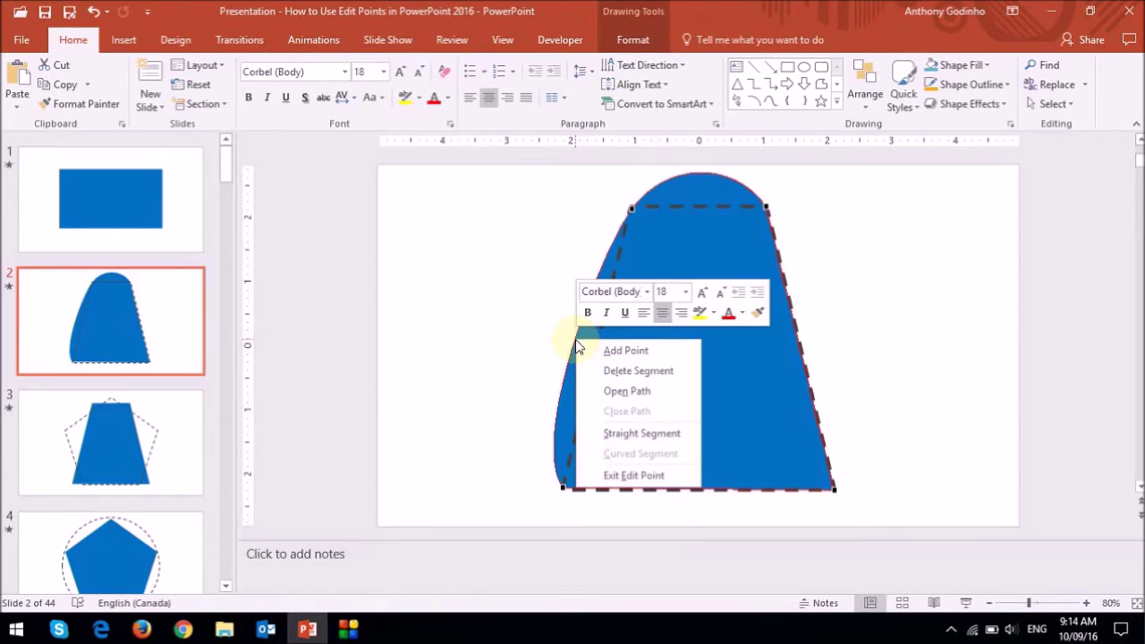
{"action": "left_click", "coordinate": [671, 435]}
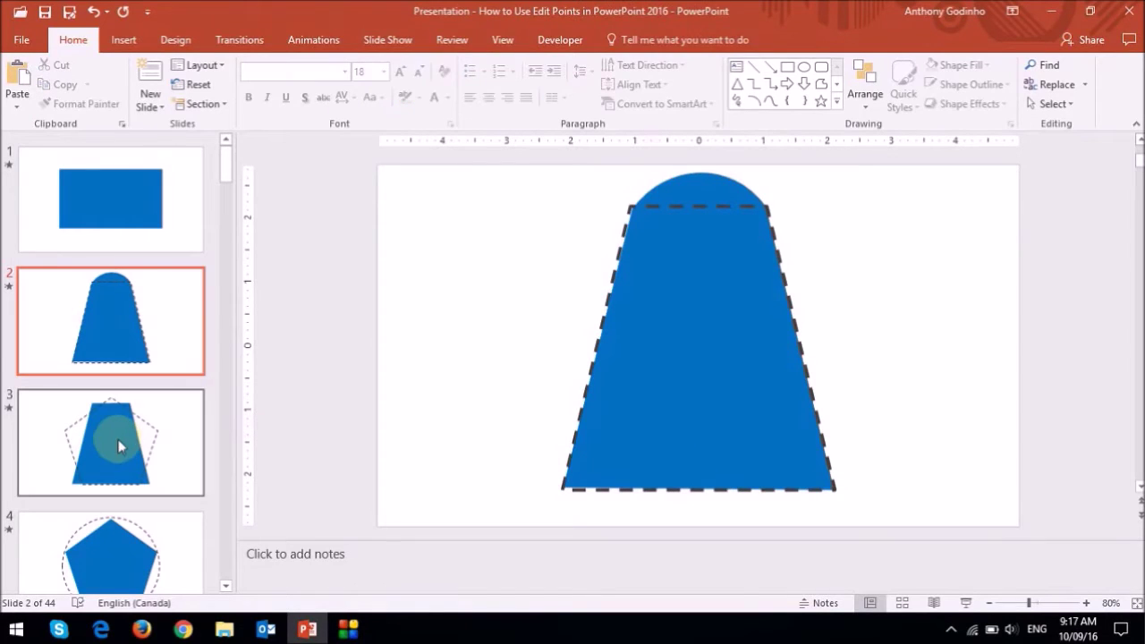
{"action": "left_click", "coordinate": [119, 438]}
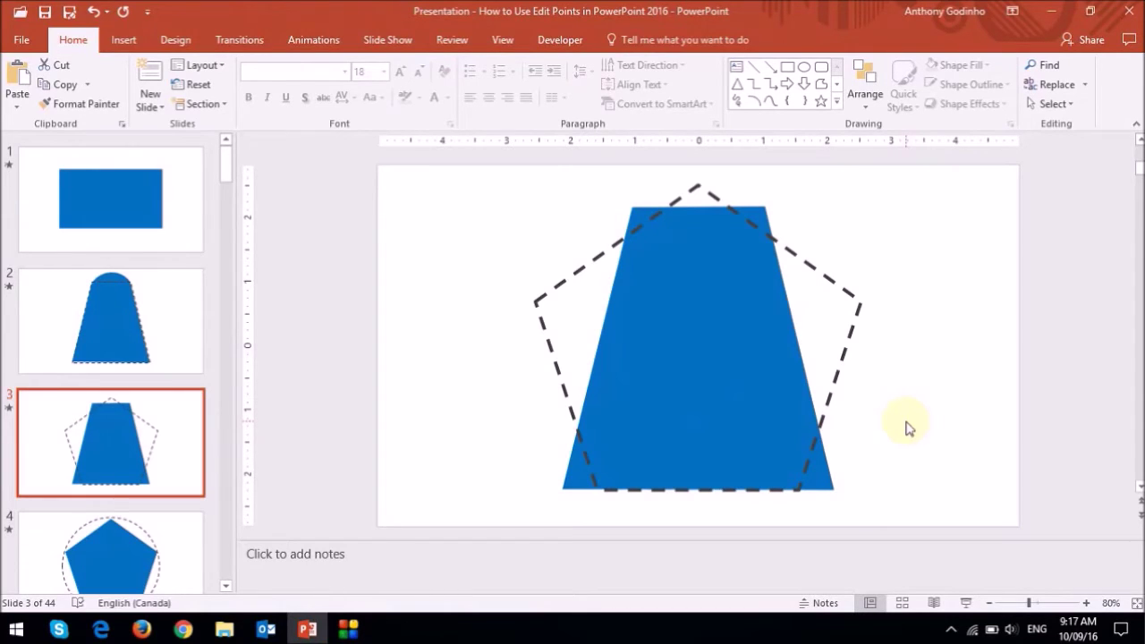
In Edit Points, drag the trapezoid's corners and a top point onto the pentagon outline.
{"action": "right_click", "coordinate": [695, 352]}
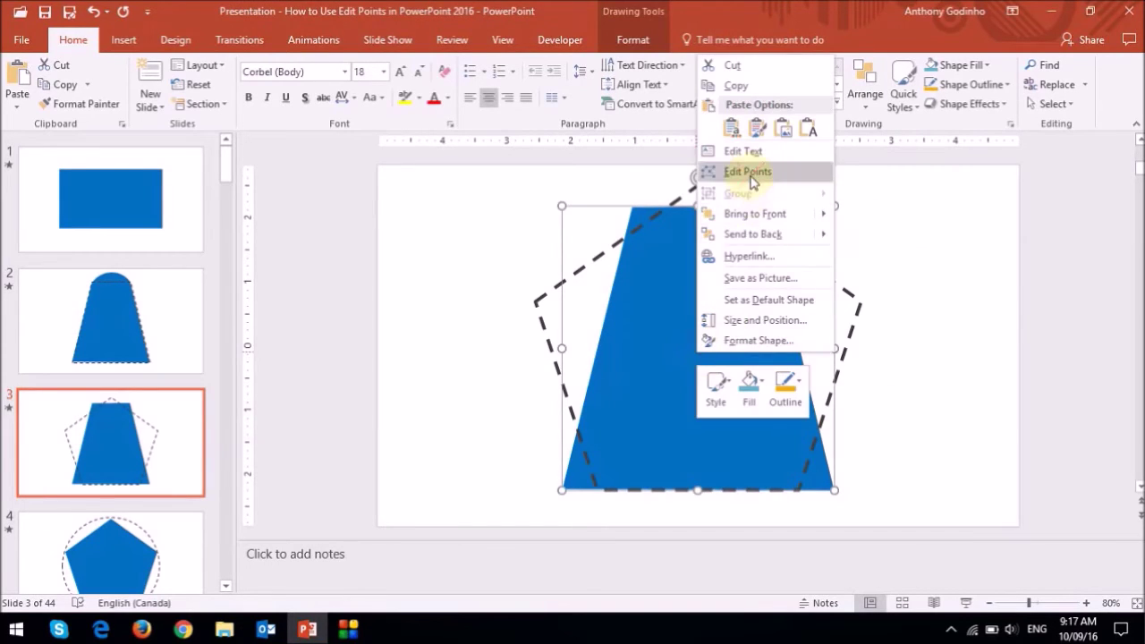
{"action": "left_click", "coordinate": [748, 173]}
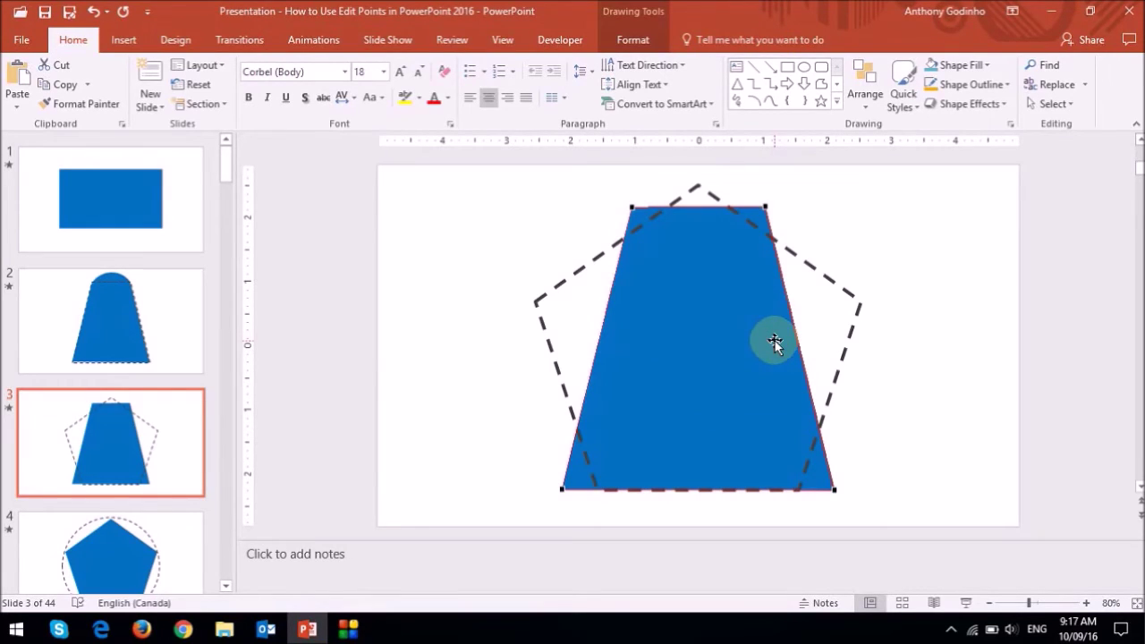
{"action": "left_click_drag", "start_coordinate": [631, 207], "coordinate": [536, 302]}
{"action": "left_click_drag", "start_coordinate": [667, 249], "coordinate": [698, 187]}
{"action": "left_click_drag", "start_coordinate": [562, 488], "coordinate": [596, 489]}
{"action": "left_click", "coordinate": [799, 489]}
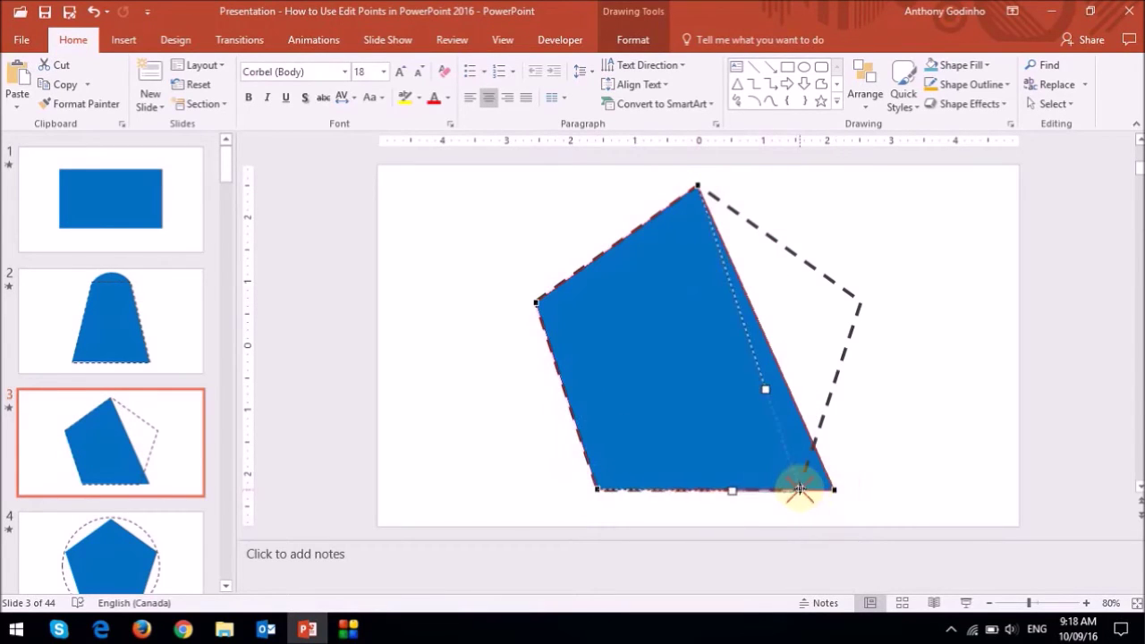
{"action": "left_click_drag", "start_coordinate": [799, 490], "coordinate": [800, 487]}
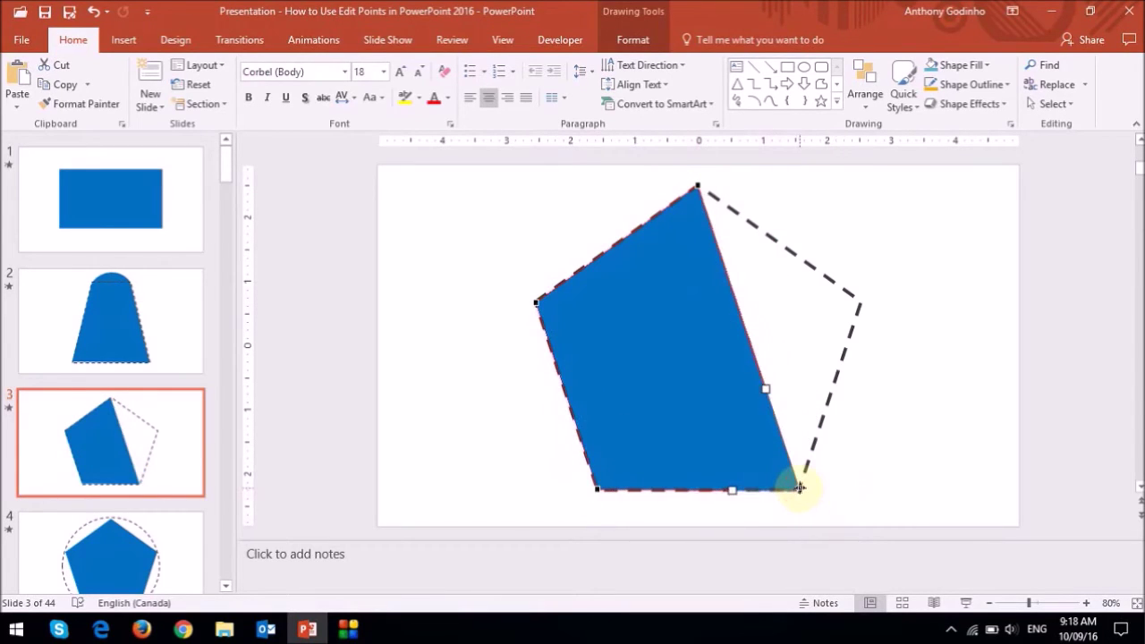
Add a right-edge point at the pentagon's right corner, then go to slide 4.
{"action": "right_click", "coordinate": [744, 331]}
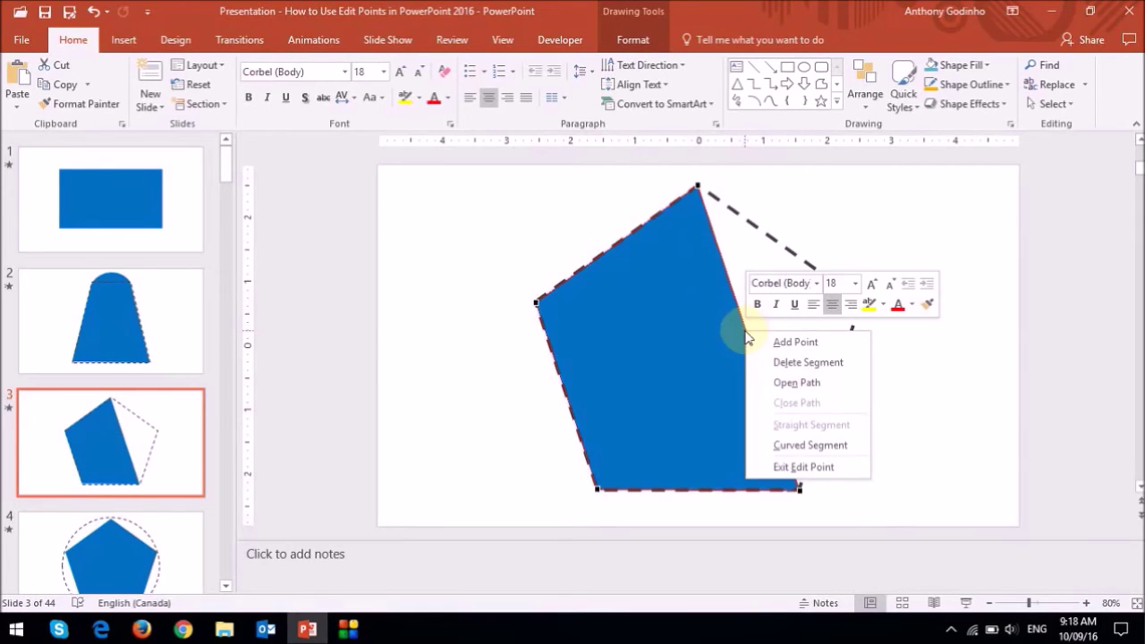
{"action": "left_click", "coordinate": [842, 341]}
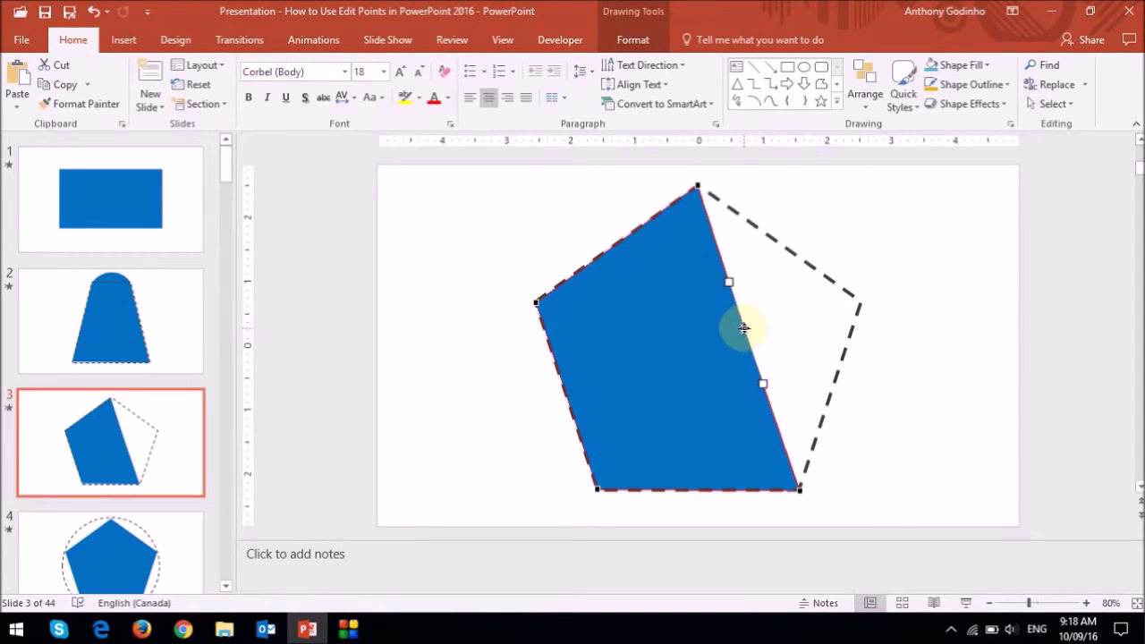
{"action": "mouse_move", "coordinate": [746, 328]}
{"action": "left_mouse_down"}
{"action": "mouse_move", "coordinate": [836, 289]}
{"action": "mouse_move", "coordinate": [861, 302]}
{"action": "left_mouse_up"}
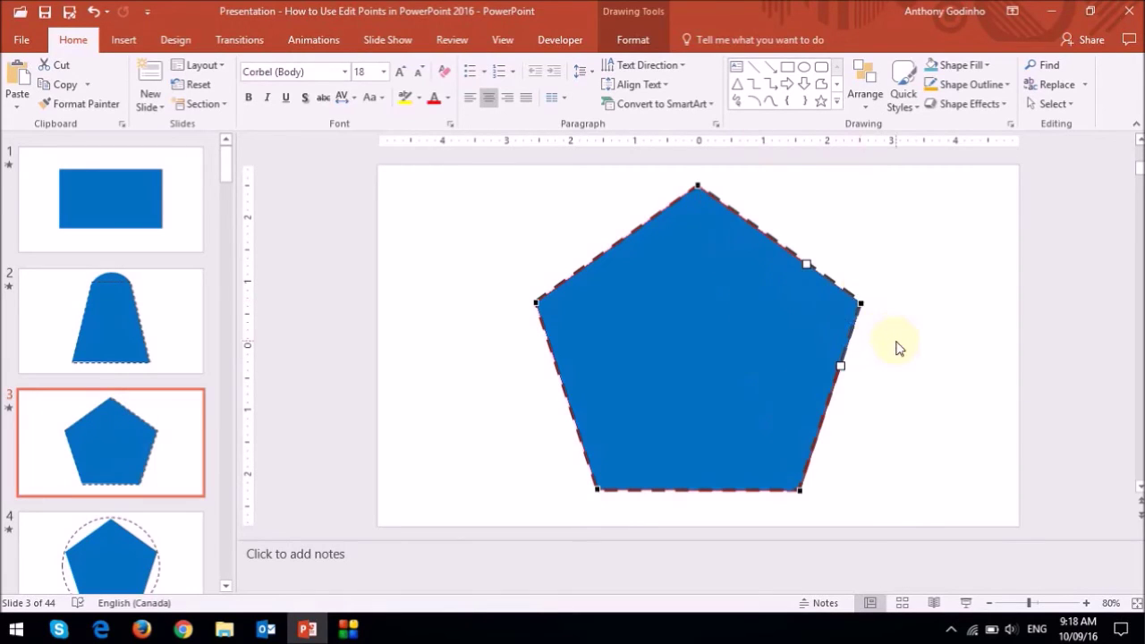
{"action": "left_click", "coordinate": [906, 358]}
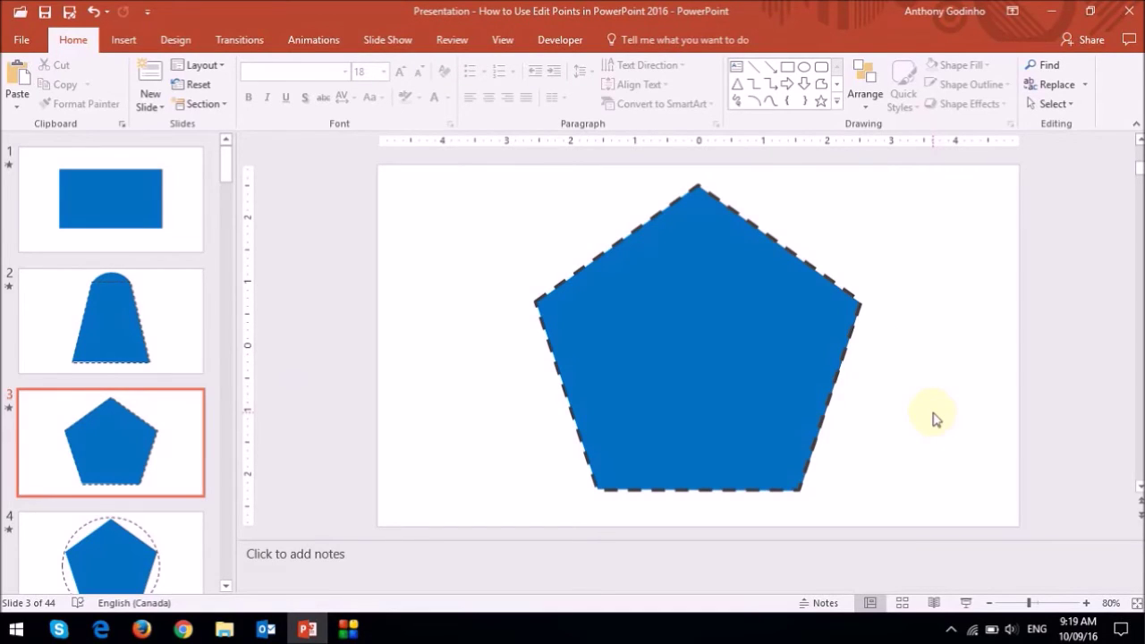
{"action": "left_click", "coordinate": [79, 553]}
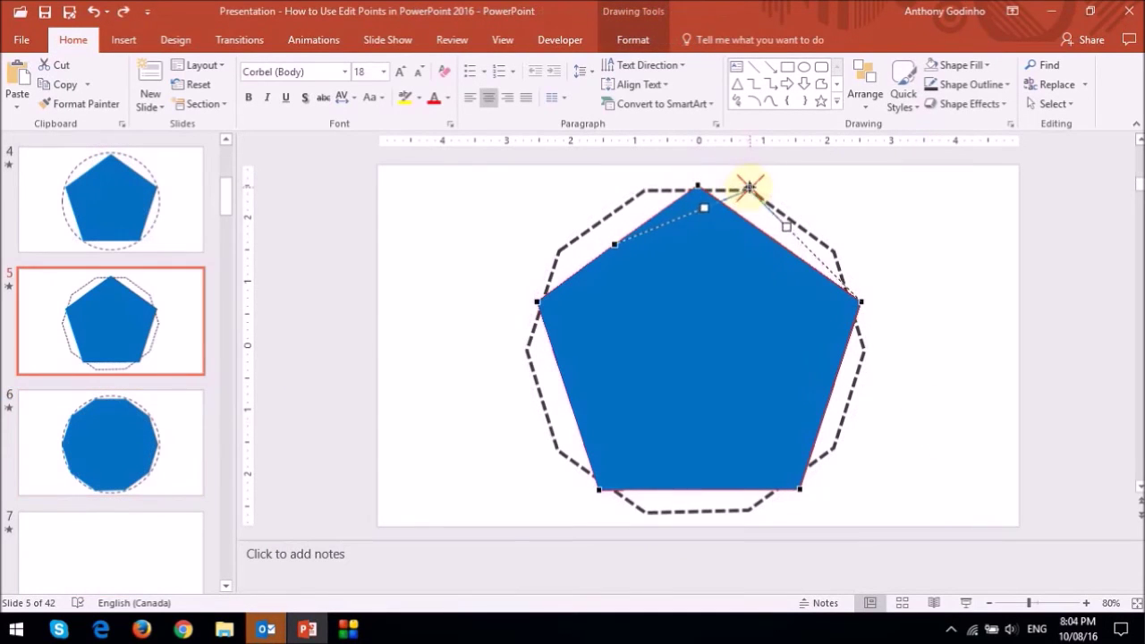
Drag the pentagon's corners and edge points onto the dashed outline.
{"action": "left_click_drag", "start_coordinate": [749, 187], "coordinate": [750, 189]}
{"action": "left_click_drag", "start_coordinate": [614, 243], "coordinate": [645, 190]}
{"action": "left_click_drag", "start_coordinate": [537, 302], "coordinate": [556, 254]}
{"action": "left_click_drag", "start_coordinate": [598, 489], "coordinate": [526, 348]}
{"action": "left_click_drag", "start_coordinate": [800, 490], "coordinate": [559, 449]}
{"action": "left_click_drag", "start_coordinate": [843, 282], "coordinate": [834, 254]}
{"action": "left_click_drag", "start_coordinate": [672, 358], "coordinate": [645, 512]}
{"action": "left_click_drag", "start_coordinate": [737, 378], "coordinate": [749, 511]}
Add two more points on the right edges to make ten sides, restoring straight edges.
{"action": "right_click", "coordinate": [790, 379]}
{"action": "left_click", "coordinate": [819, 389]}
{"action": "left_click_drag", "start_coordinate": [791, 379], "coordinate": [834, 447]}
{"action": "right_click", "coordinate": [833, 338]}
{"action": "left_click", "coordinate": [882, 348]}
{"action": "left_click_drag", "start_coordinate": [834, 338], "coordinate": [858, 345]}
{"action": "right_click", "coordinate": [851, 288]}
{"action": "left_click", "coordinate": [852, 385]}
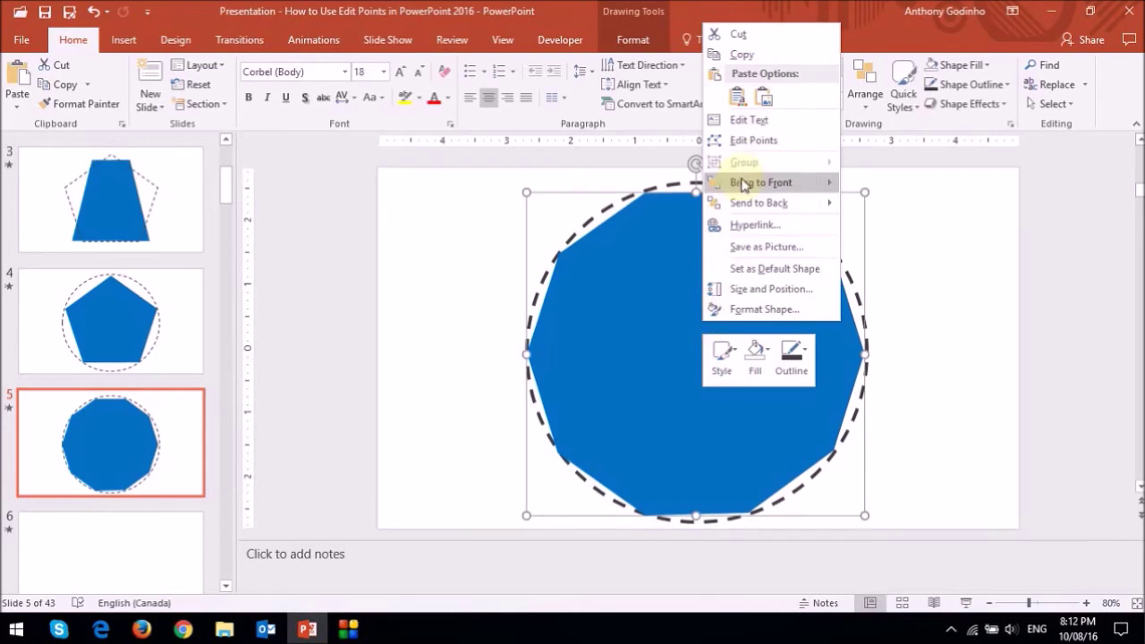
Make the top, top-right and right segments of the ten-sided shape curved.
{"action": "left_click", "coordinate": [742, 139]}
{"action": "right_click", "coordinate": [611, 224]}
{"action": "left_click", "coordinate": [662, 335]}
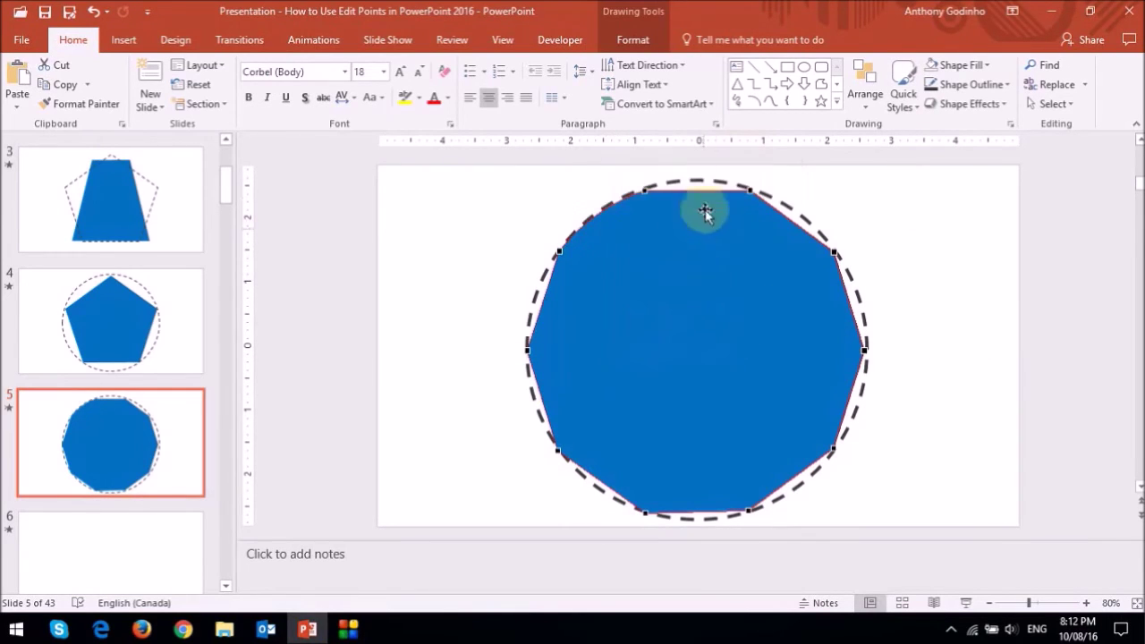
{"action": "right_click", "coordinate": [691, 189]}
{"action": "left_click", "coordinate": [752, 303]}
{"action": "right_click", "coordinate": [786, 217]}
{"action": "left_click", "coordinate": [827, 334]}
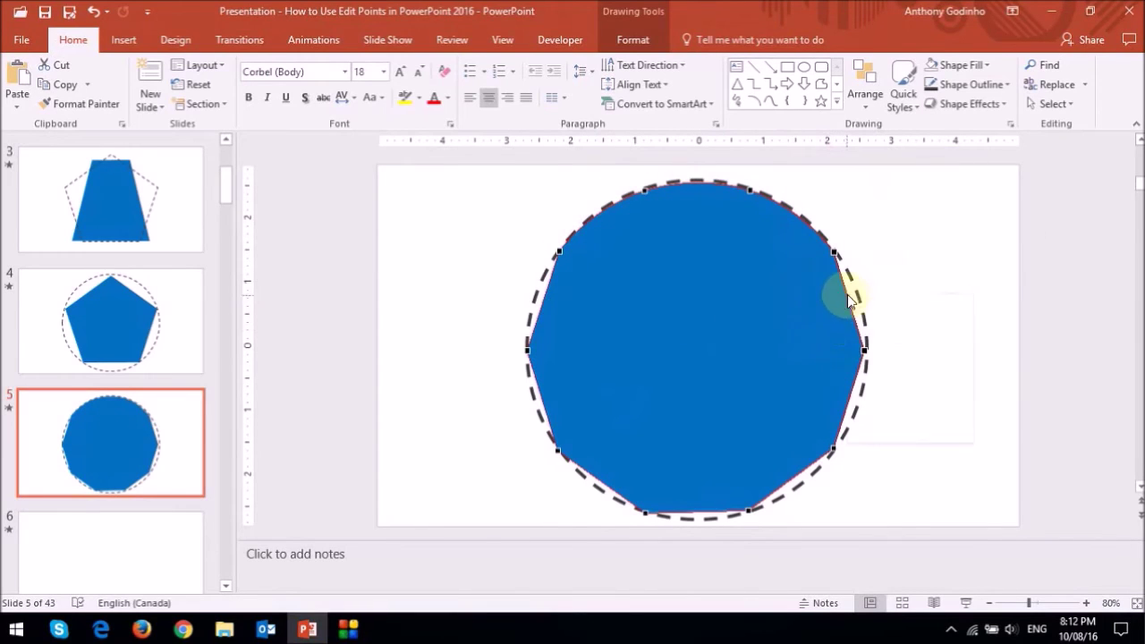
{"action": "right_click", "coordinate": [859, 384]}
{"action": "left_click", "coordinate": [866, 503]}
Curve the bottom-right, bottom, bottom-left, lower-left and upper-left segments to complete the circle.
{"action": "right_click", "coordinate": [796, 479]}
{"action": "left_click", "coordinate": [859, 441]}
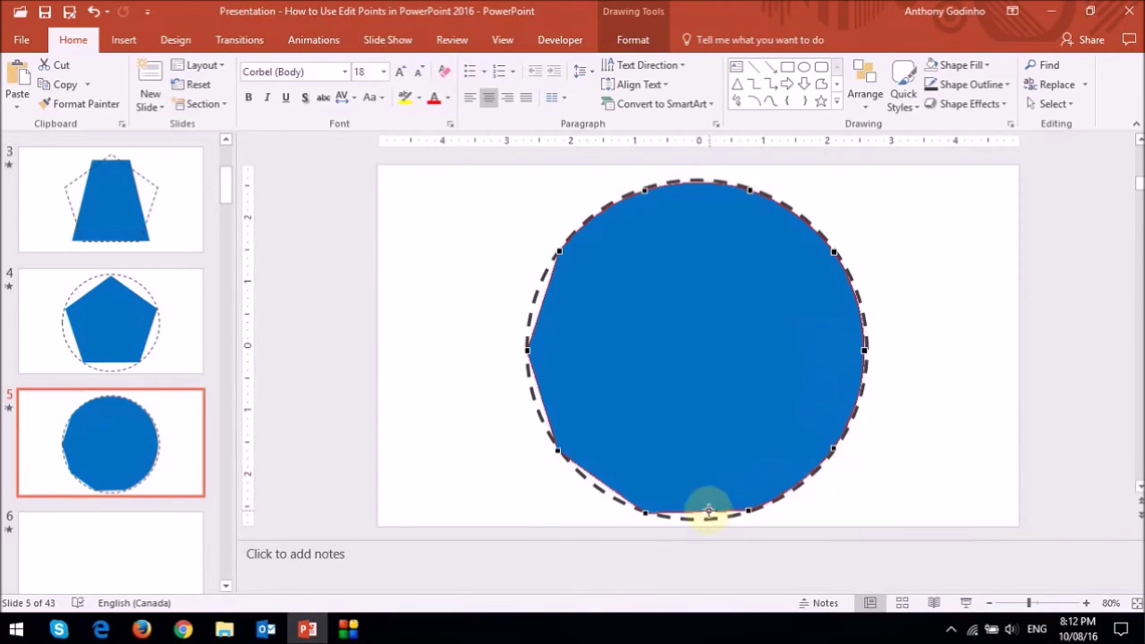
{"action": "right_click", "coordinate": [703, 507]}
{"action": "left_click", "coordinate": [766, 469]}
{"action": "right_click", "coordinate": [588, 474]}
{"action": "left_click", "coordinate": [640, 442]}
{"action": "right_click", "coordinate": [542, 398]}
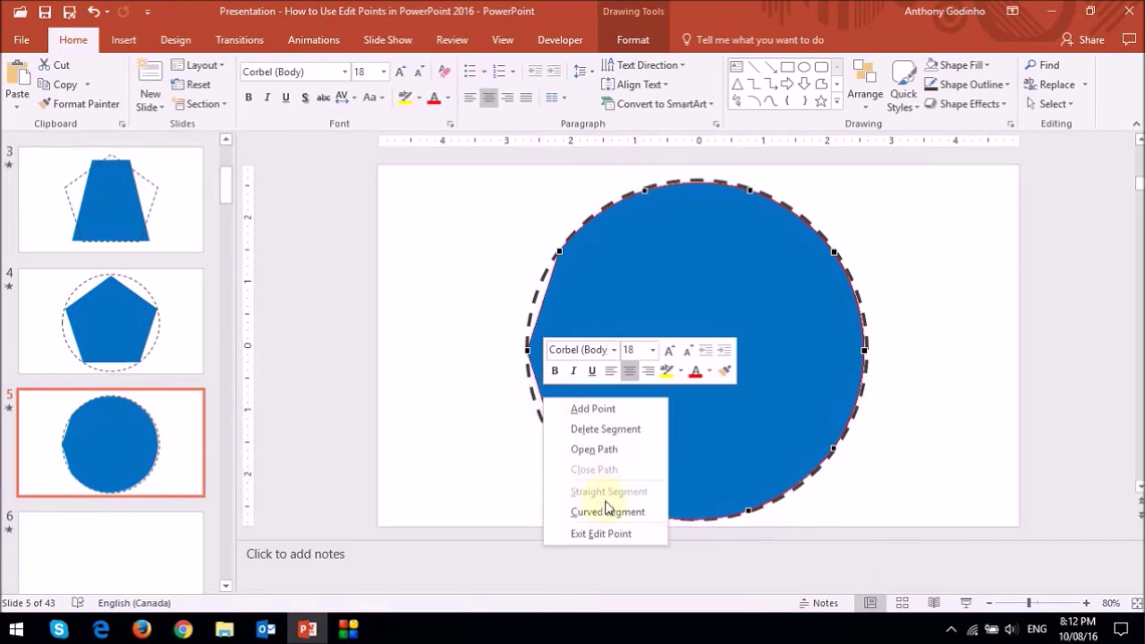
{"action": "left_click", "coordinate": [597, 508]}
{"action": "right_click", "coordinate": [537, 297]}
{"action": "left_click", "coordinate": [593, 410]}
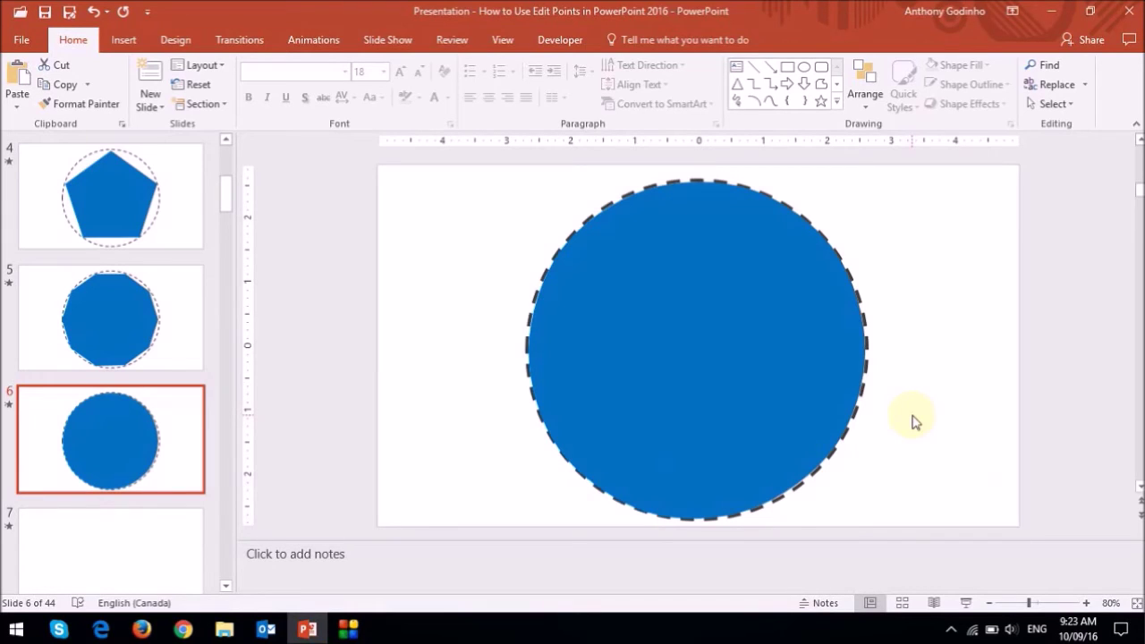
{"action": "left_click", "coordinate": [140, 318]}
{"action": "left_click", "coordinate": [562, 256]}
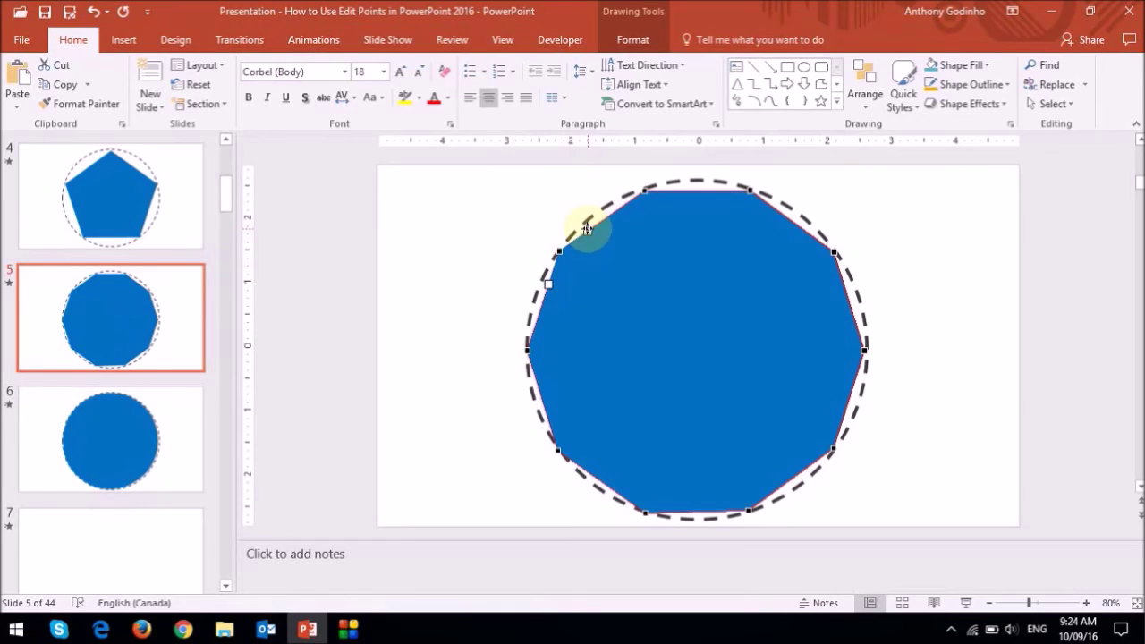
{"action": "left_click_drag", "start_coordinate": [586, 227], "coordinate": [627, 178]}
{"action": "left_click", "coordinate": [550, 284]}
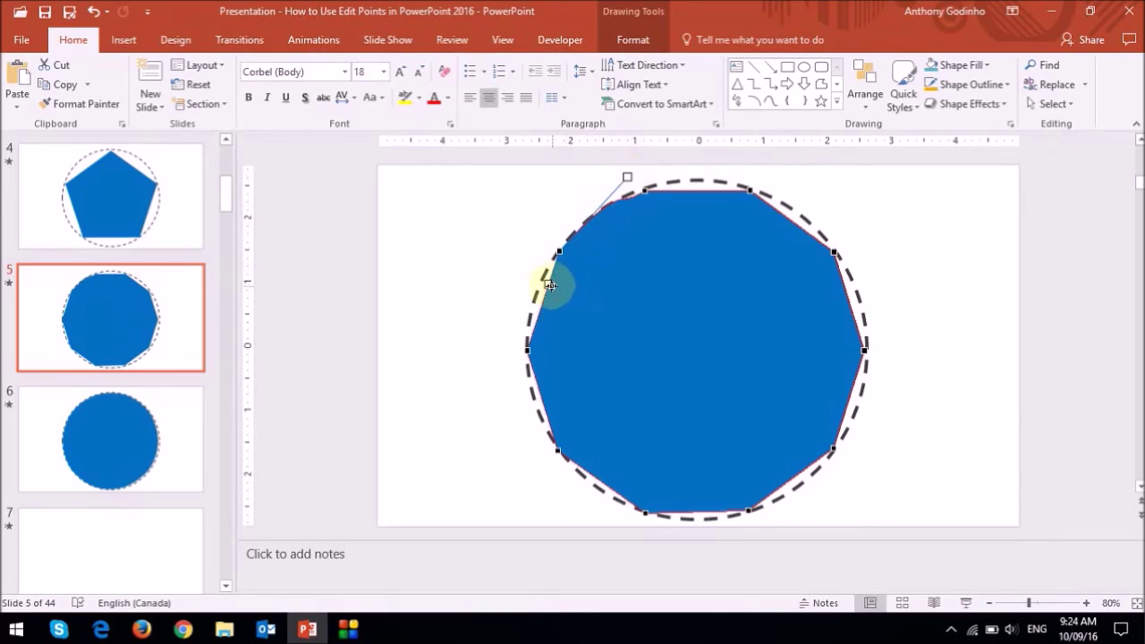
{"action": "left_click_drag", "start_coordinate": [550, 284], "coordinate": [536, 266]}
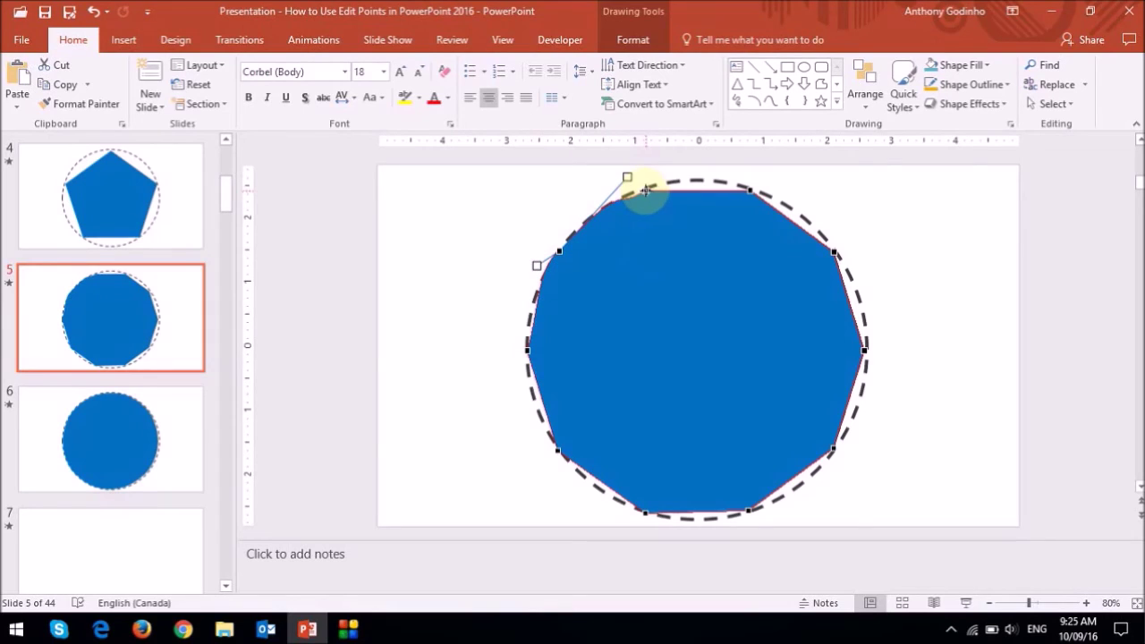
{"action": "left_click", "coordinate": [137, 435]}
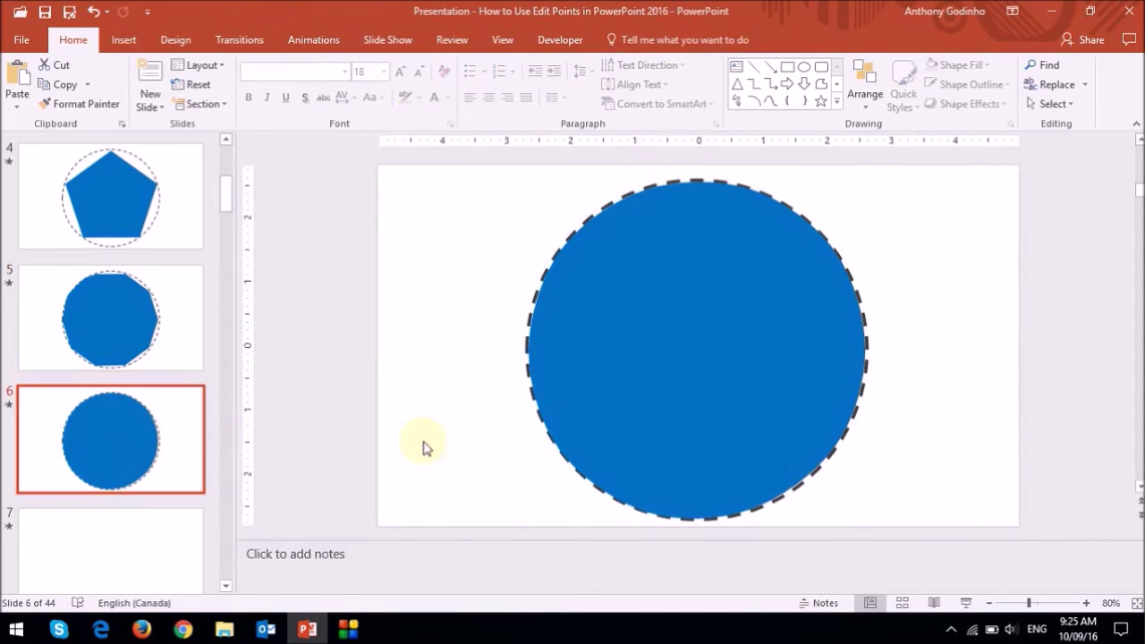